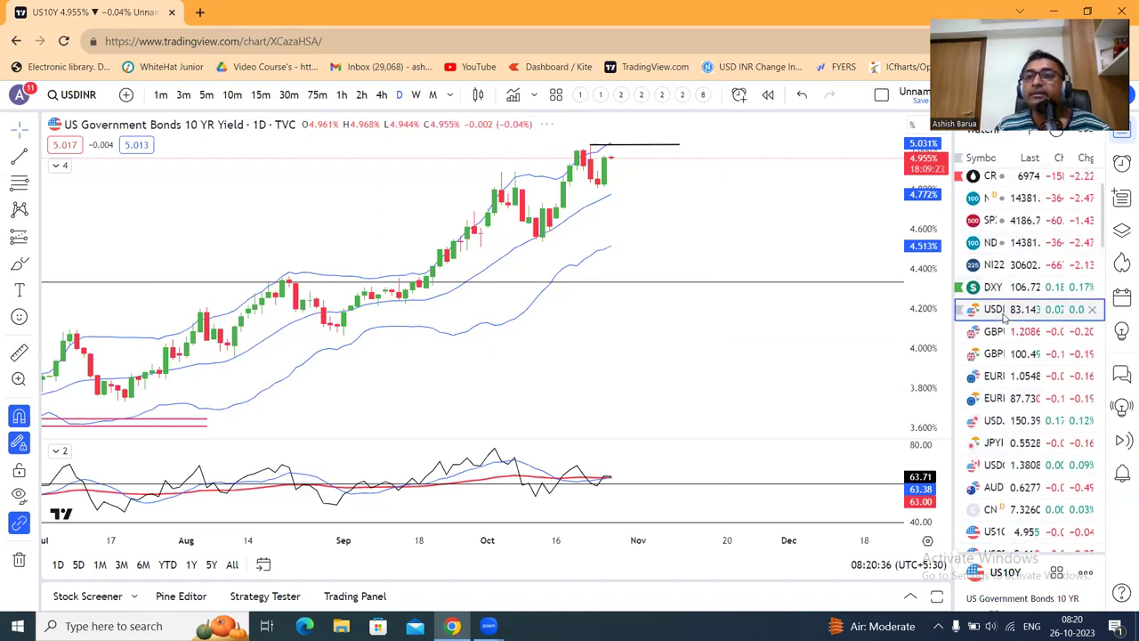
# On the DXY chart, circle the mid-October, below-trendline and latest candles in red.
pyautogui.click(1001, 289)
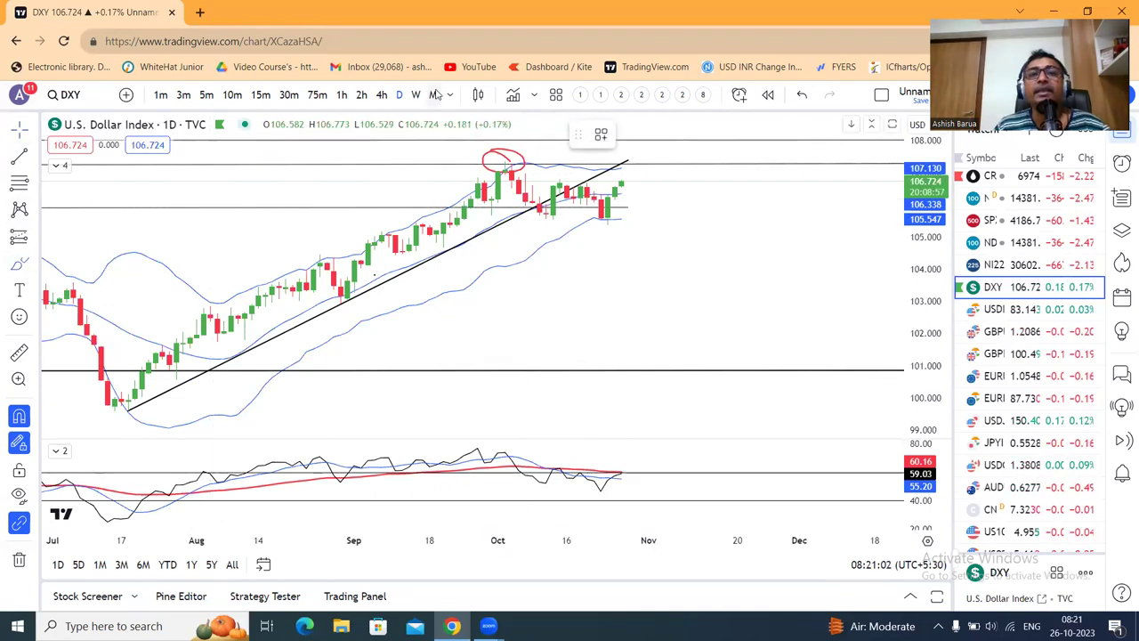
pyautogui.moveTo(546, 203); pyautogui.dragTo(534, 223)
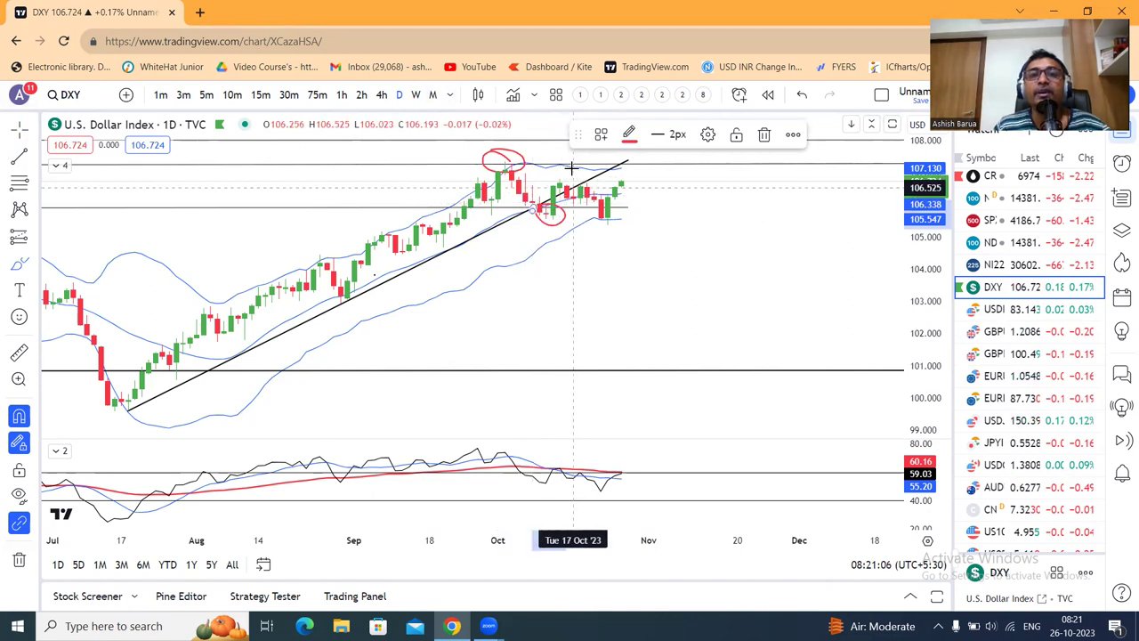
pyautogui.moveTo(572, 170)
pyautogui.mouseDown()
pyautogui.moveTo(539, 191)
pyautogui.moveTo(574, 183)
pyautogui.mouseUp()
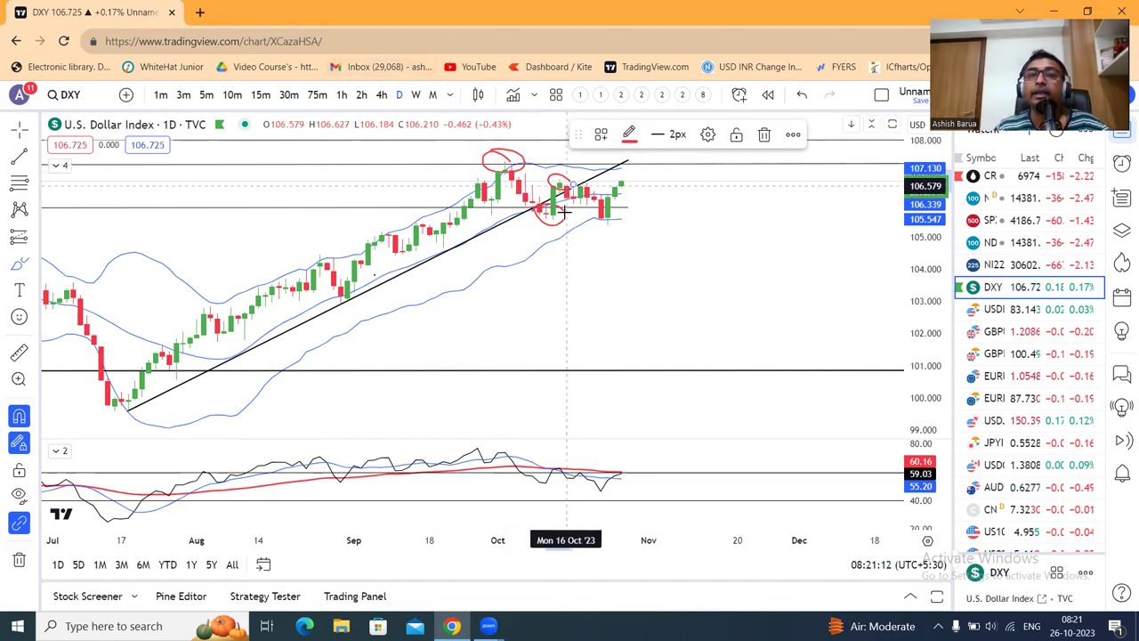
pyautogui.moveTo(599, 233)
pyautogui.mouseDown()
pyautogui.moveTo(614, 240)
pyautogui.moveTo(626, 216)
pyautogui.moveTo(605, 204)
pyautogui.moveTo(589, 226)
pyautogui.mouseUp()
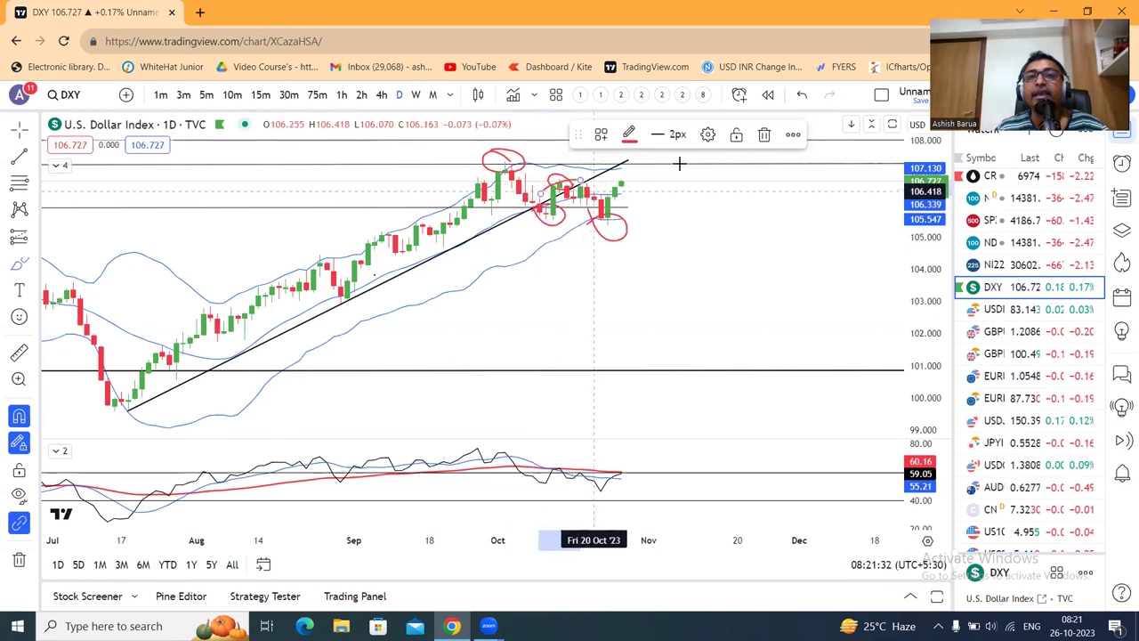
pyautogui.click(570, 182)
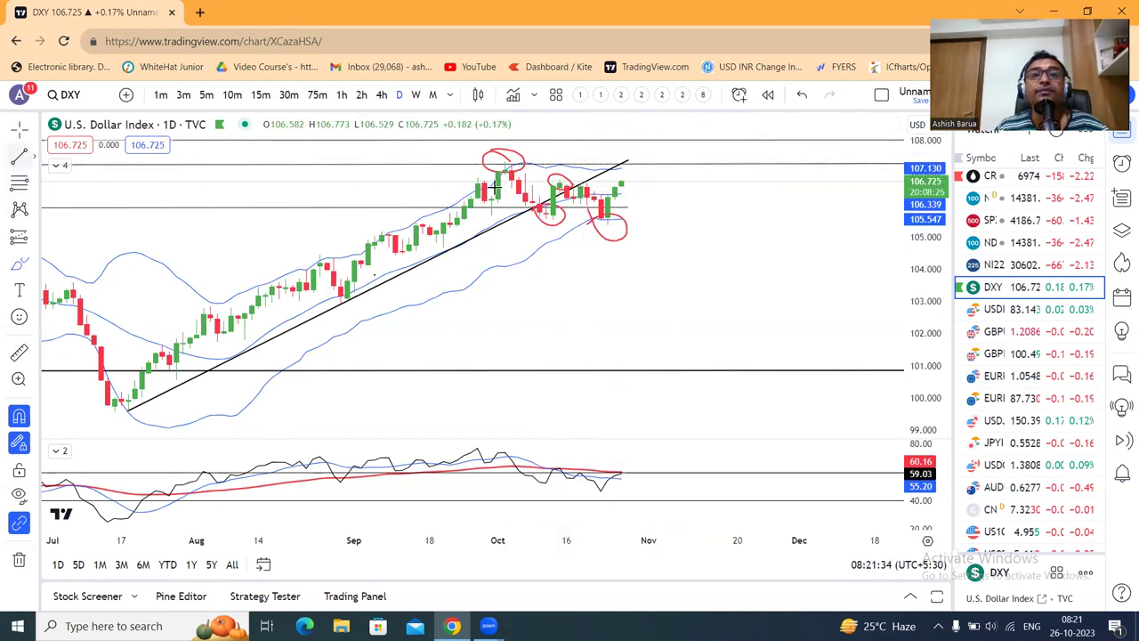
# Draw a horizontal line from the 13 Oct candle out to early November.
pyautogui.click(558, 179)
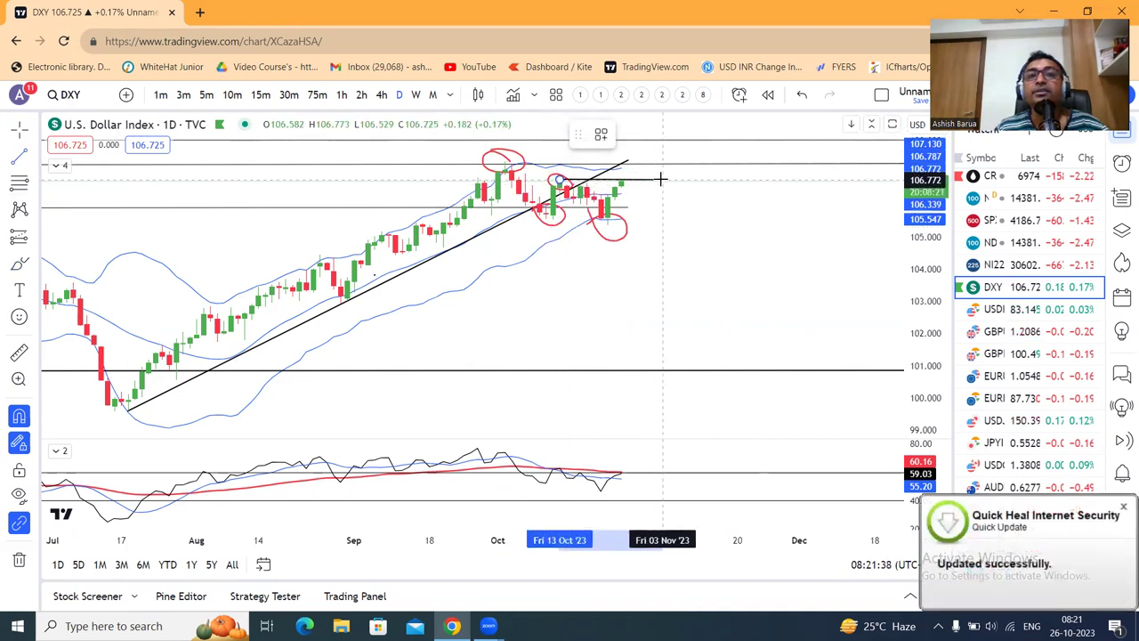
pyautogui.click(663, 178)
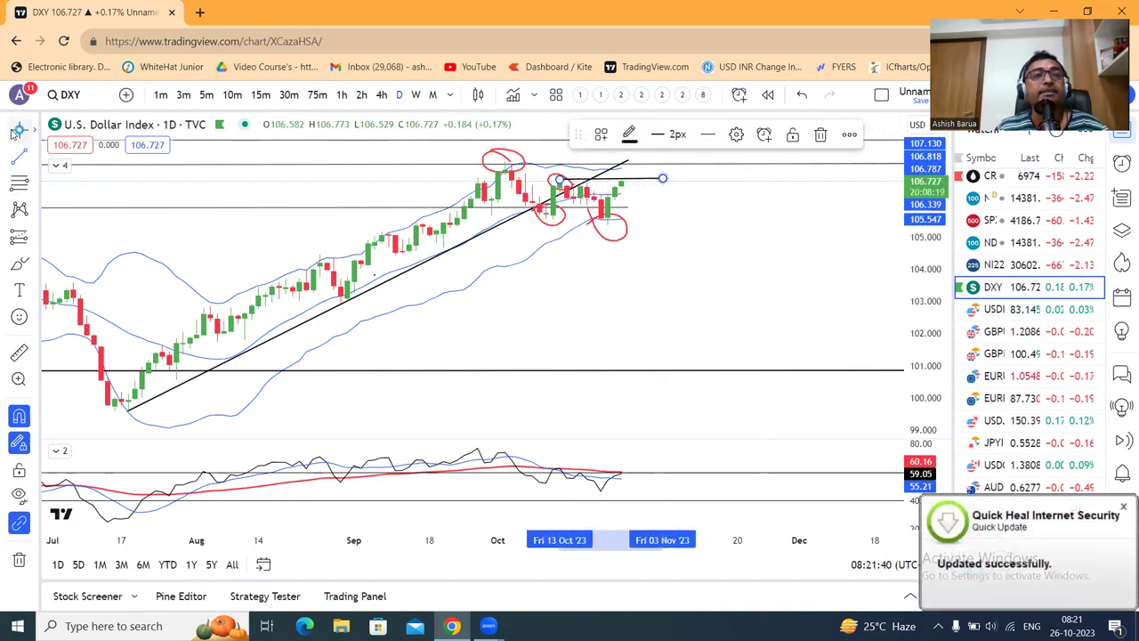
pyautogui.click(1124, 507)
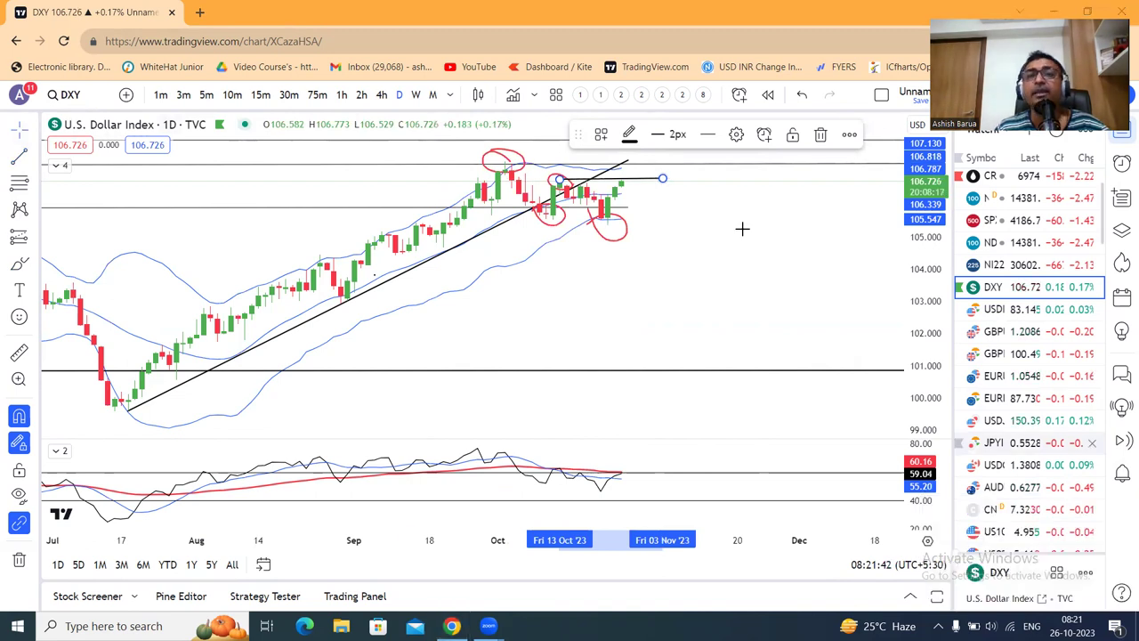
pyautogui.click(693, 234)
pyautogui.moveTo(683, 261); pyautogui.dragTo(678, 282)
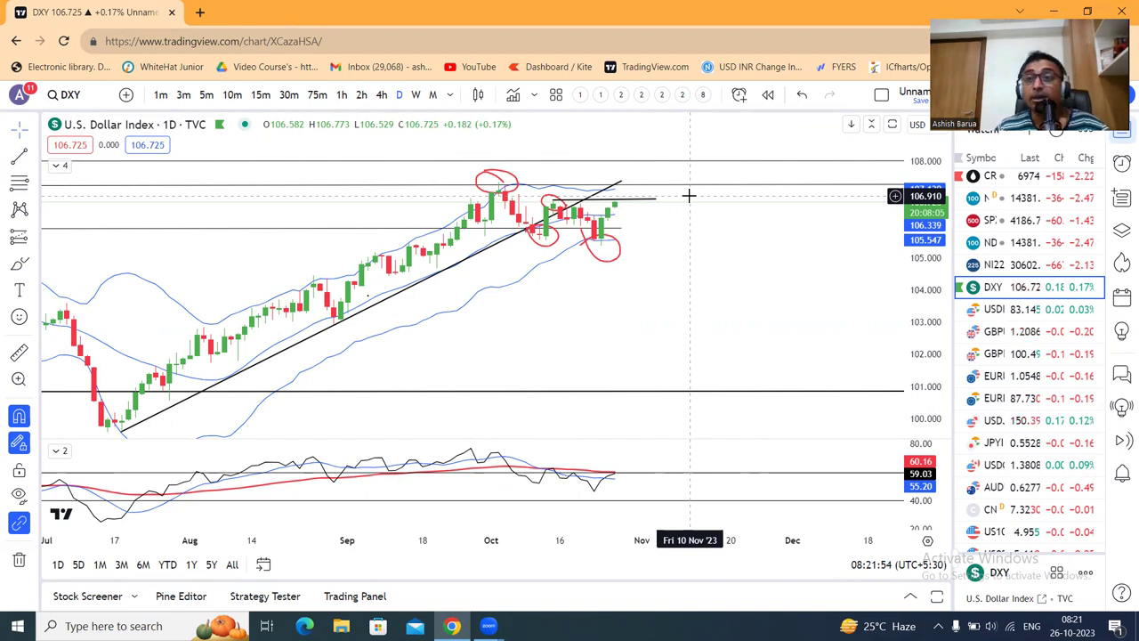
# Draw an orange arrow in the lower indicator pane pointing at its latest values.
pyautogui.click(655, 200)
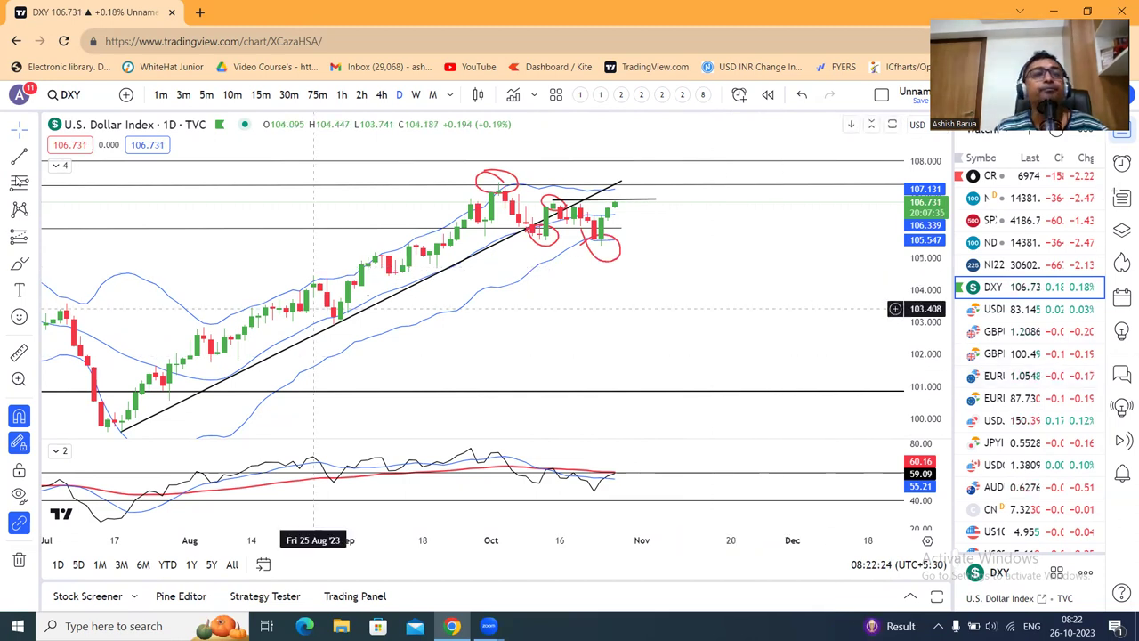
pyautogui.click(35, 157)
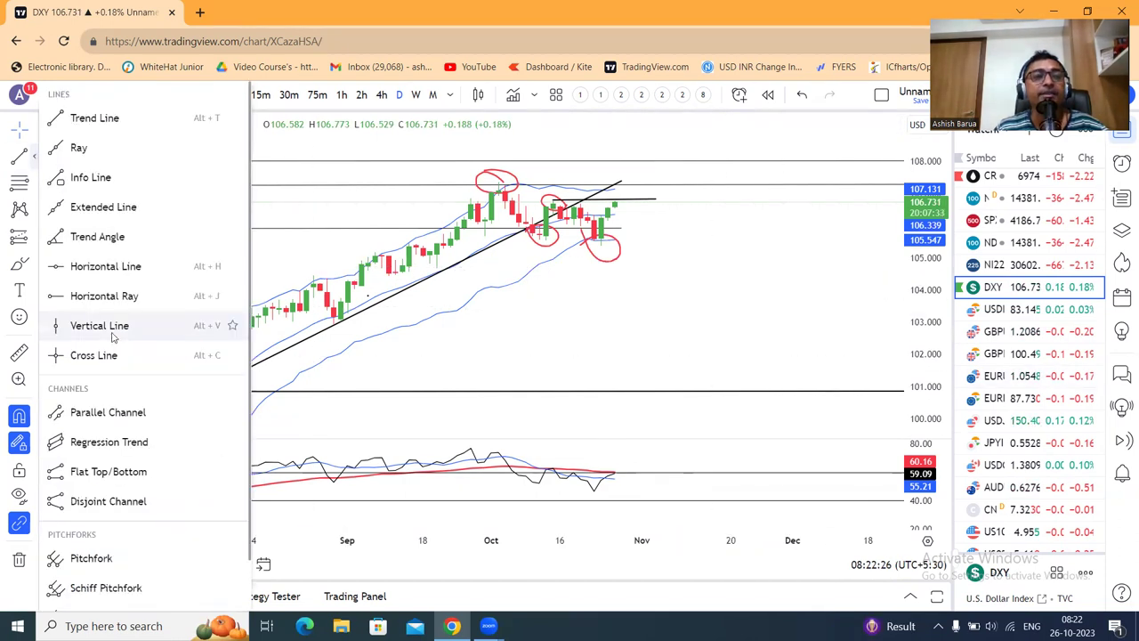
pyautogui.click(34, 267)
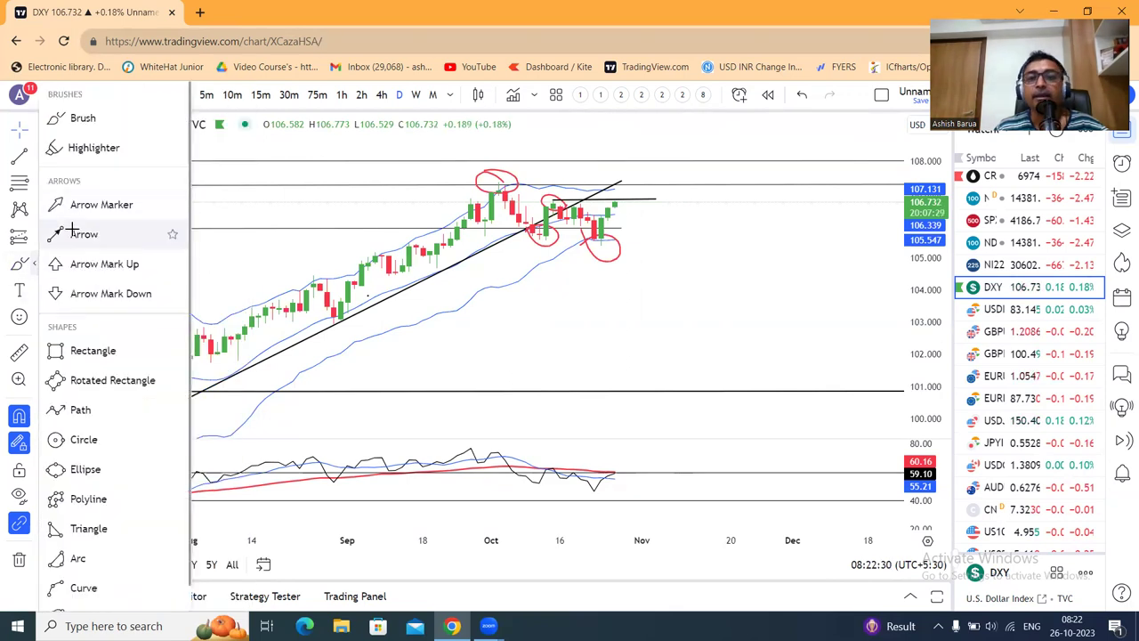
pyautogui.click(71, 231)
pyautogui.click(683, 445)
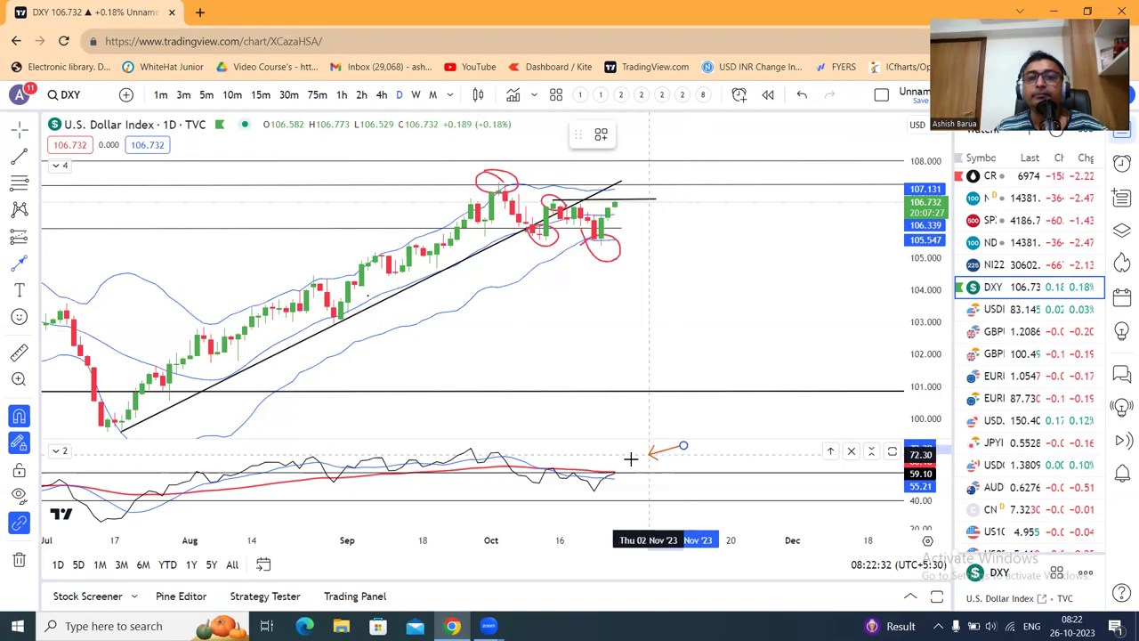
pyautogui.click(619, 463)
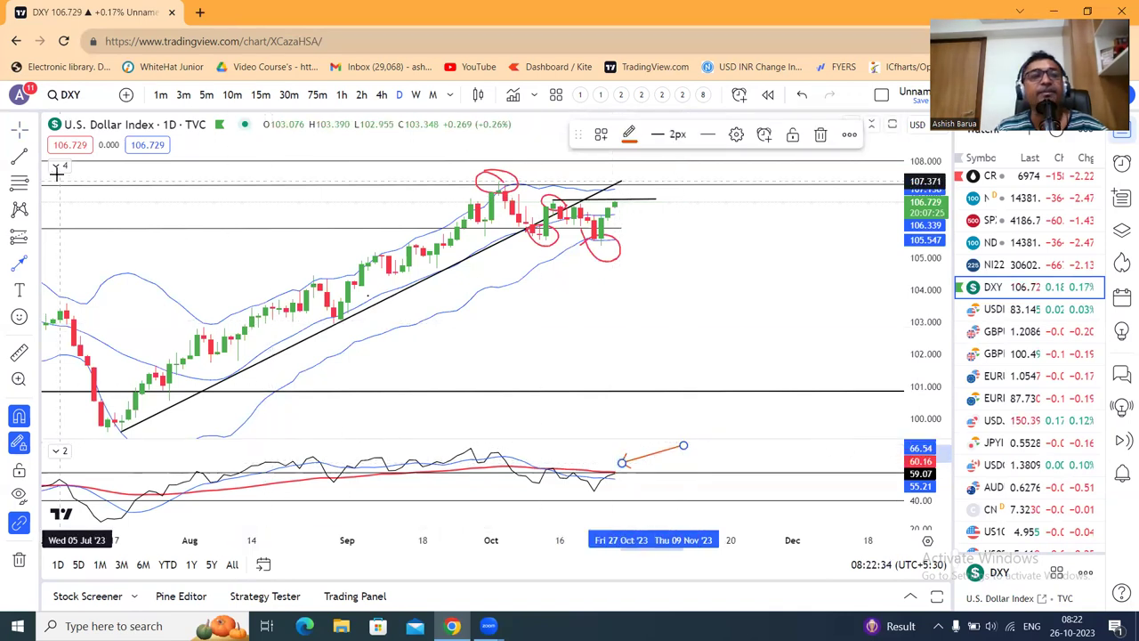
pyautogui.click(810, 305)
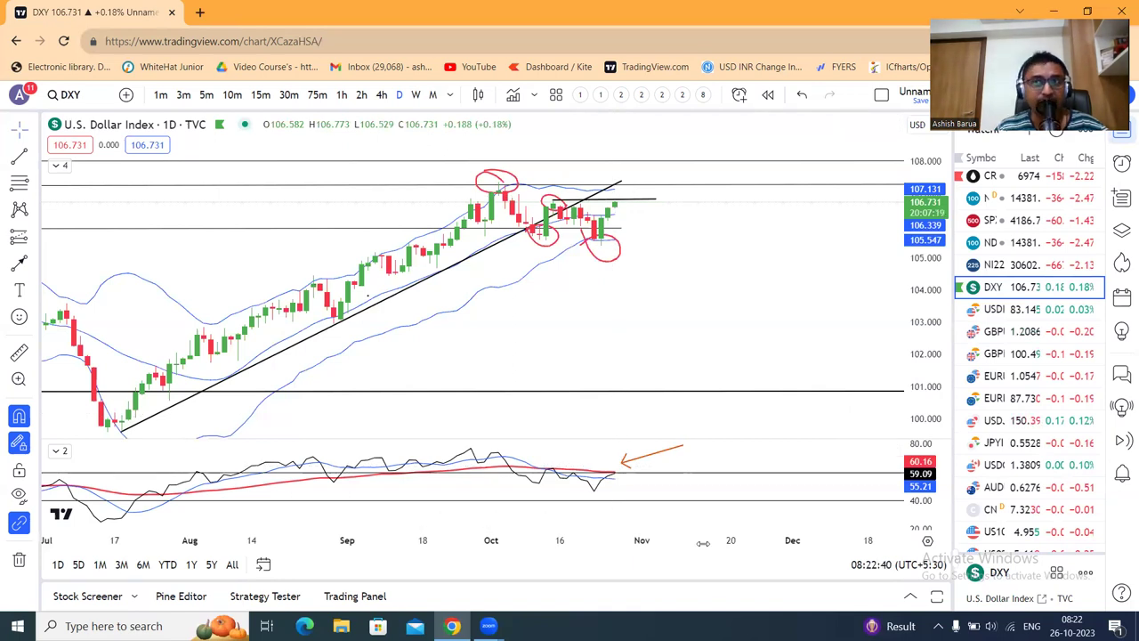
# Open USDINR, reframe the recent candles, and check the upper blue trendline against the lower one.
pyautogui.click(1007, 308)
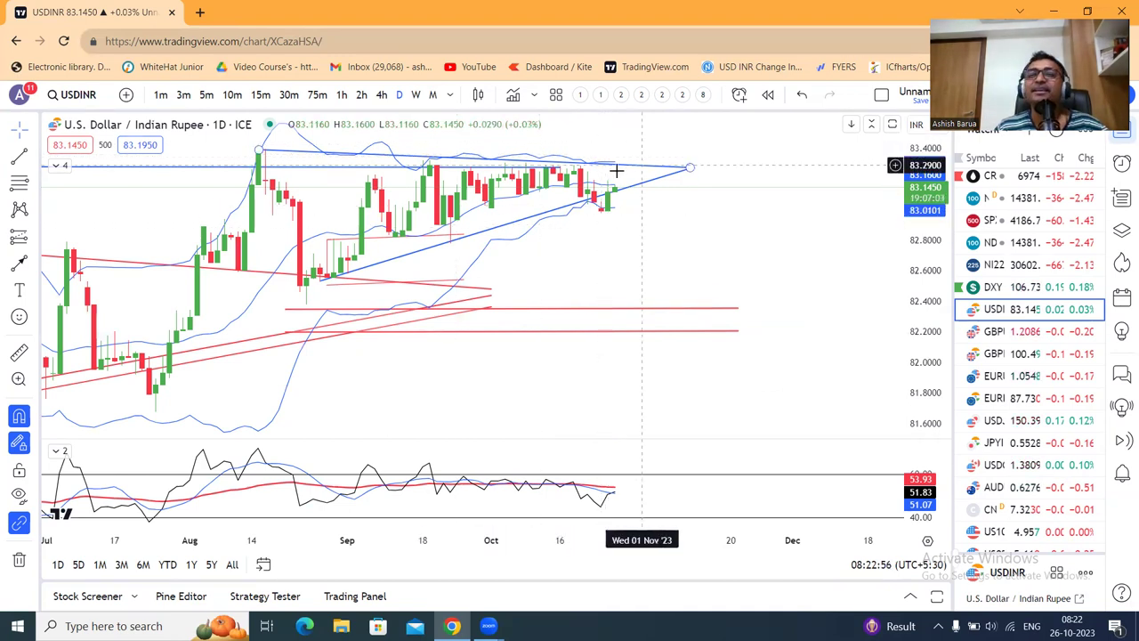
pyautogui.moveTo(775, 229); pyautogui.dragTo(796, 245)
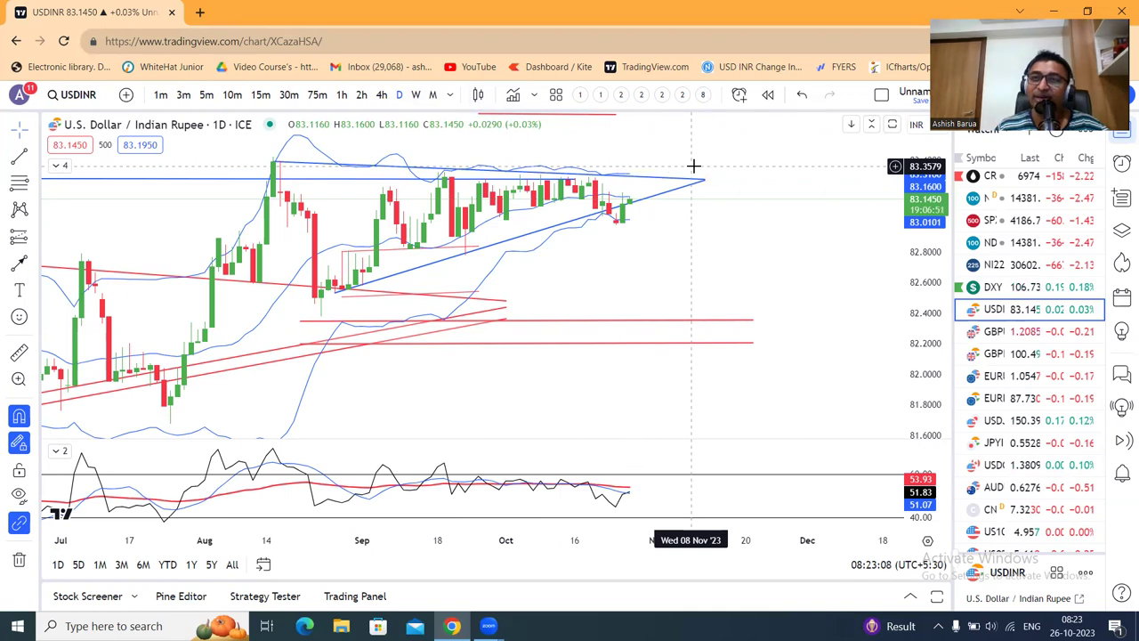
pyautogui.moveTo(742, 247); pyautogui.dragTo(754, 293)
pyautogui.scroll(-2, 754, 294)
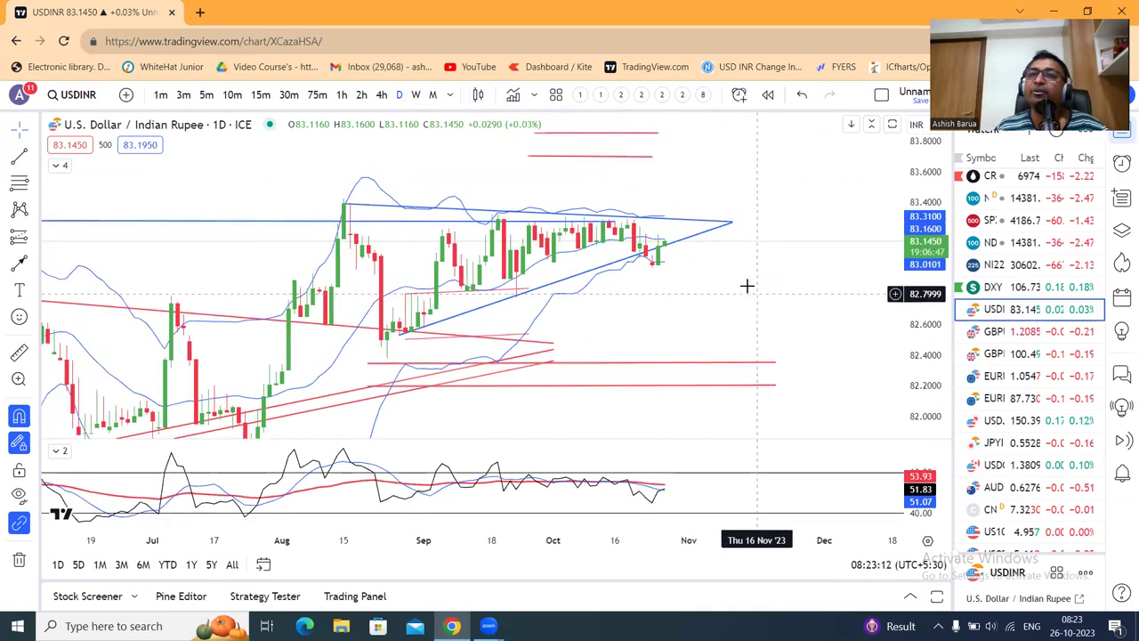
pyautogui.click(683, 219)
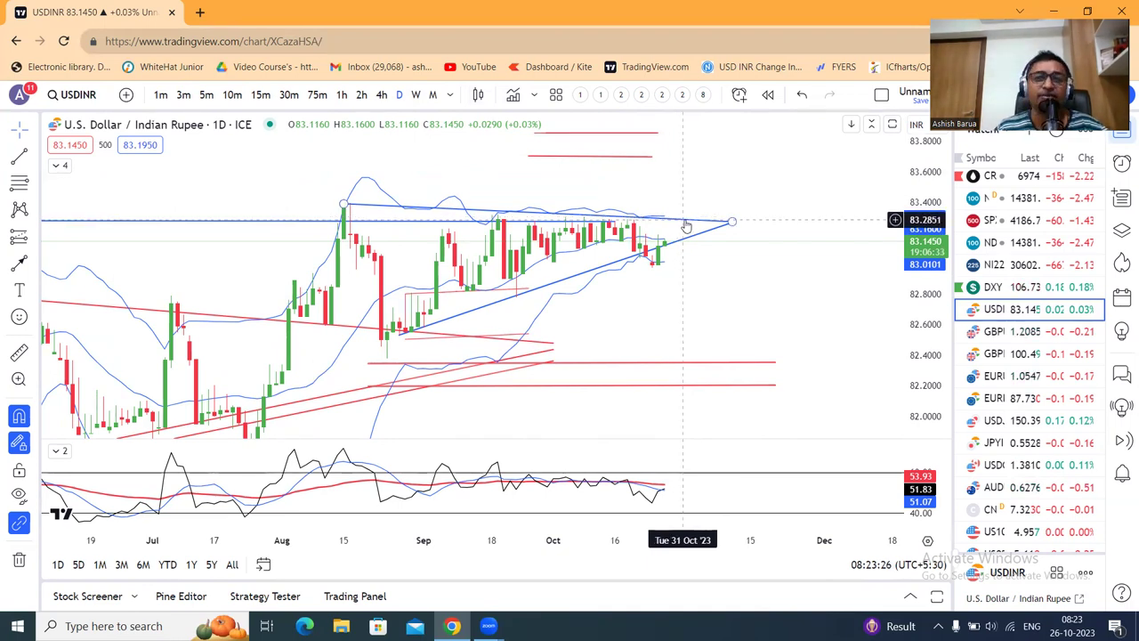
pyautogui.click(680, 215)
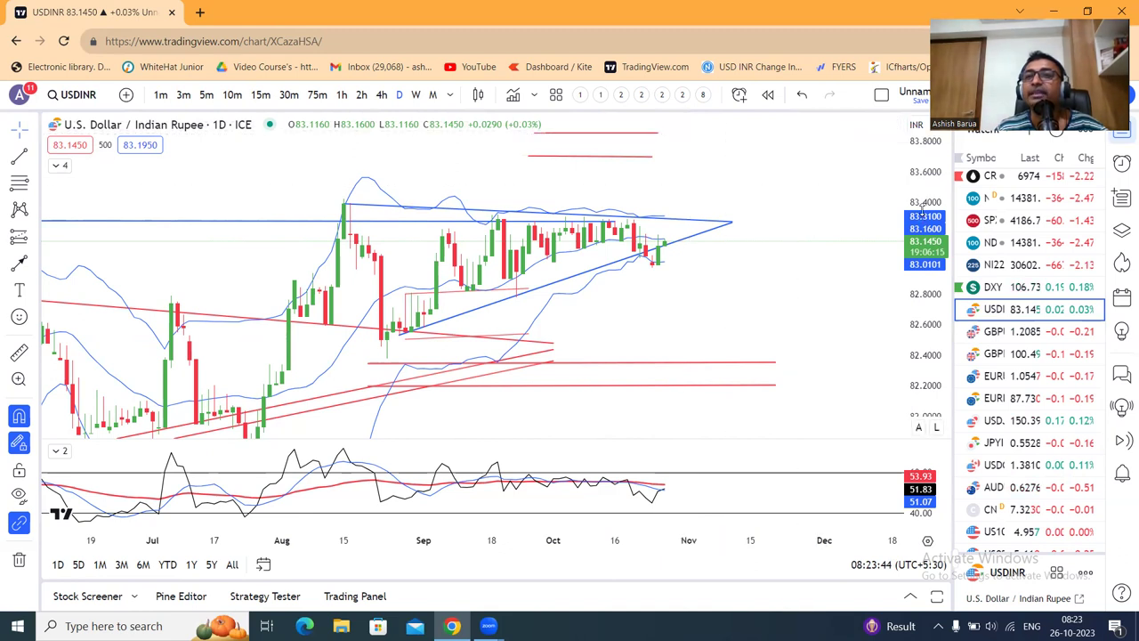
# Compress the USDINR price scale and raise the top short red level to about 83.9.
pyautogui.moveTo(926, 203); pyautogui.dragTo(926, 214)
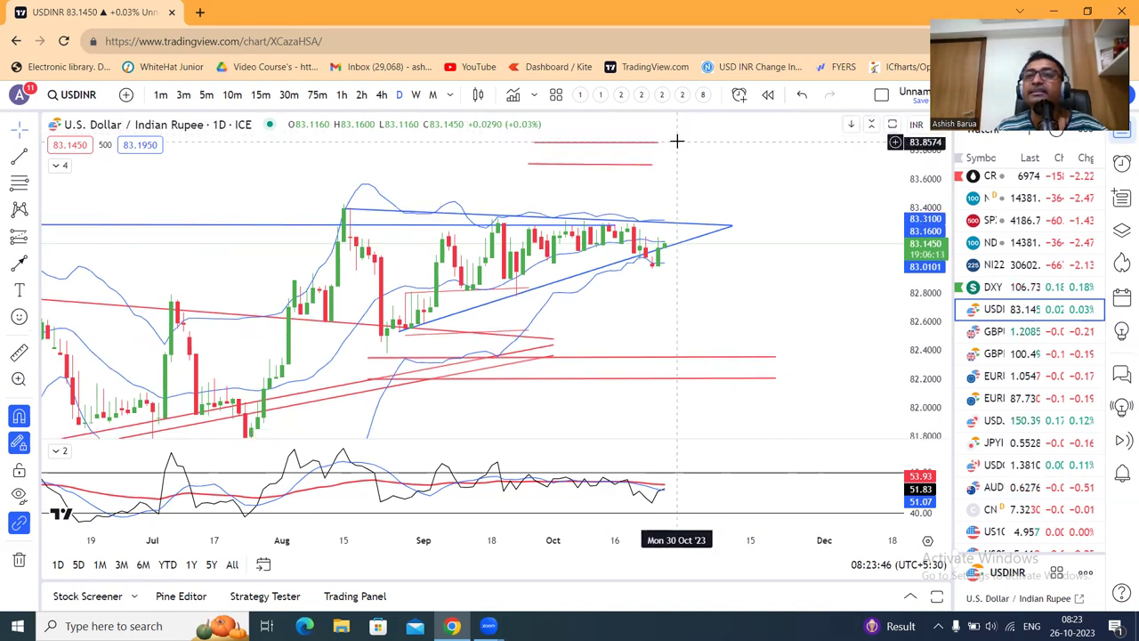
pyautogui.moveTo(602, 141); pyautogui.dragTo(599, 133)
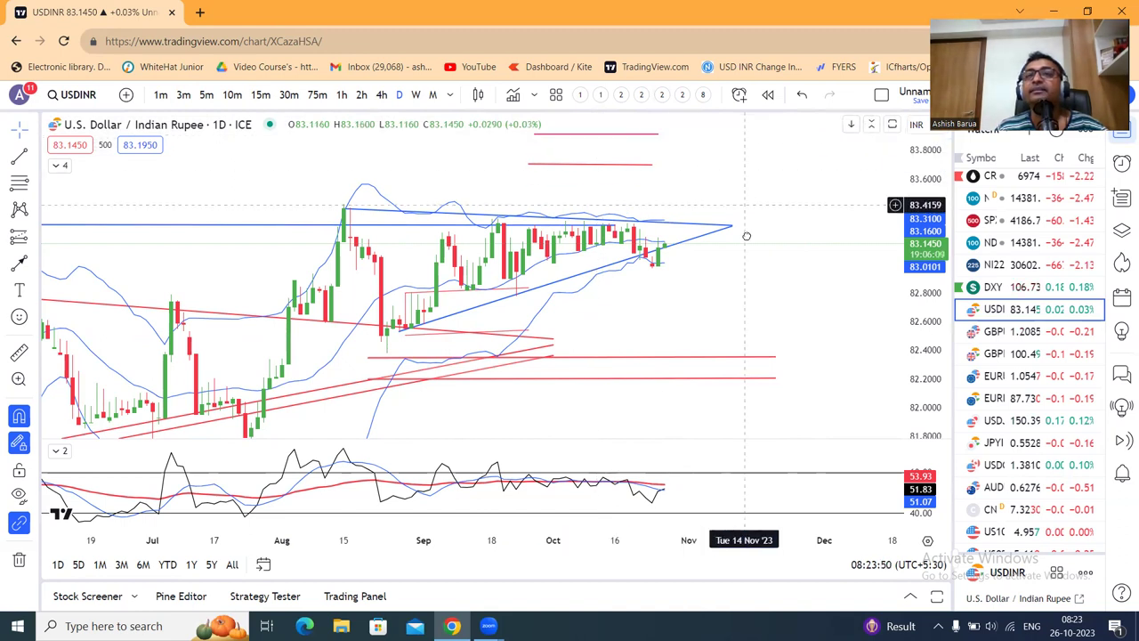
pyautogui.moveTo(745, 227); pyautogui.dragTo(748, 239)
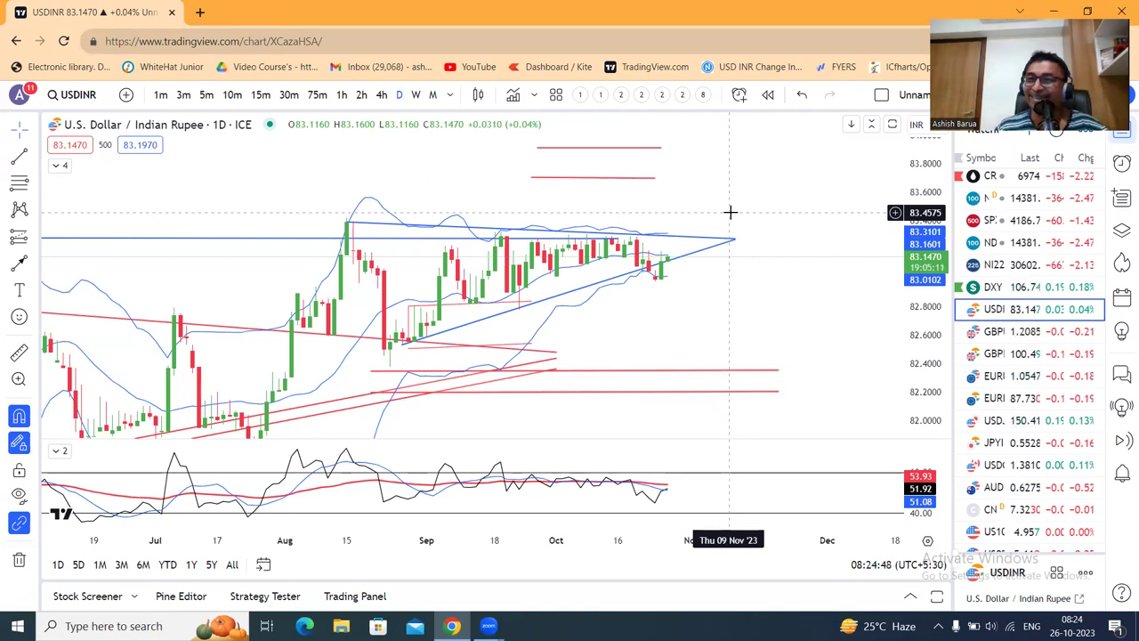
# Review GBPUSD with a compressed price scale, then GBPINR, ending on EURUSD.
pyautogui.click(1021, 331)
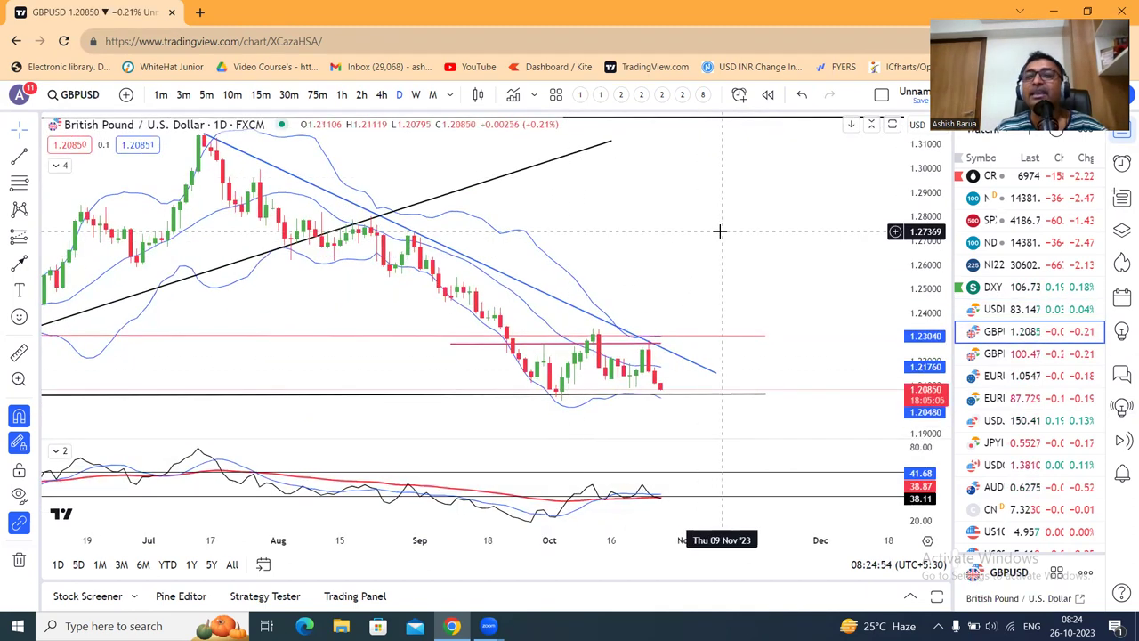
pyautogui.moveTo(924, 174); pyautogui.dragTo(922, 200)
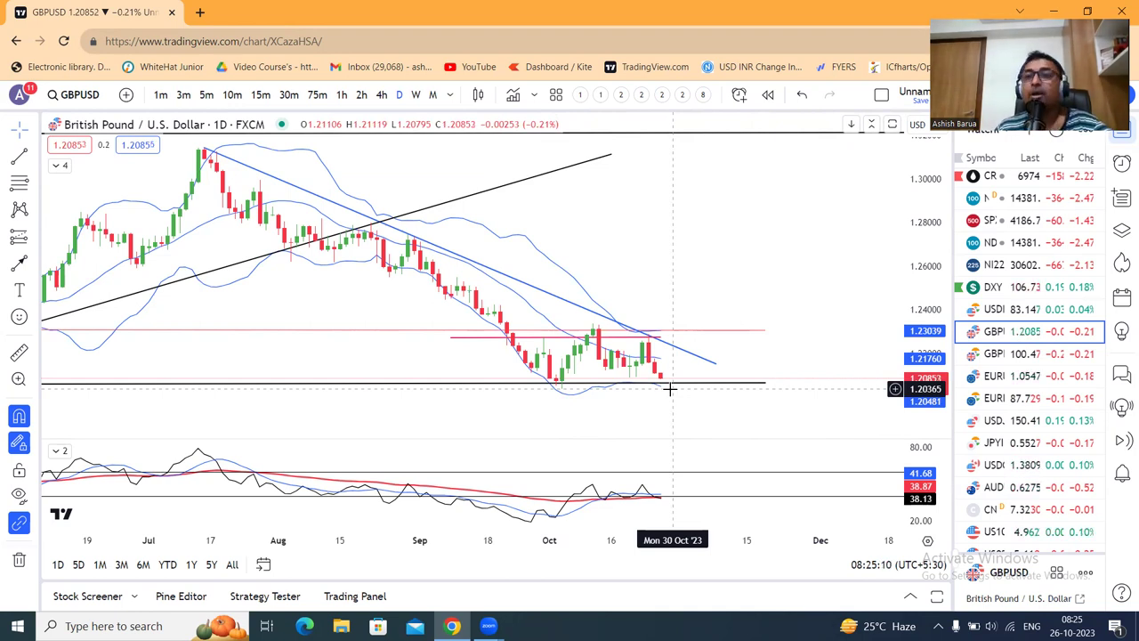
pyautogui.click(994, 353)
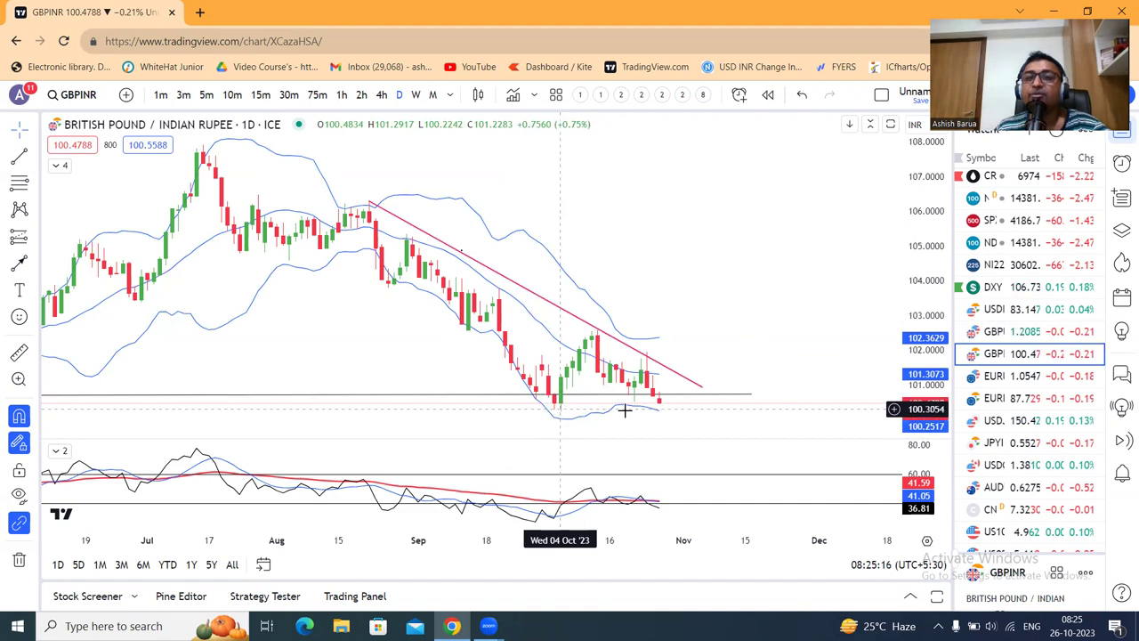
pyautogui.click(1001, 377)
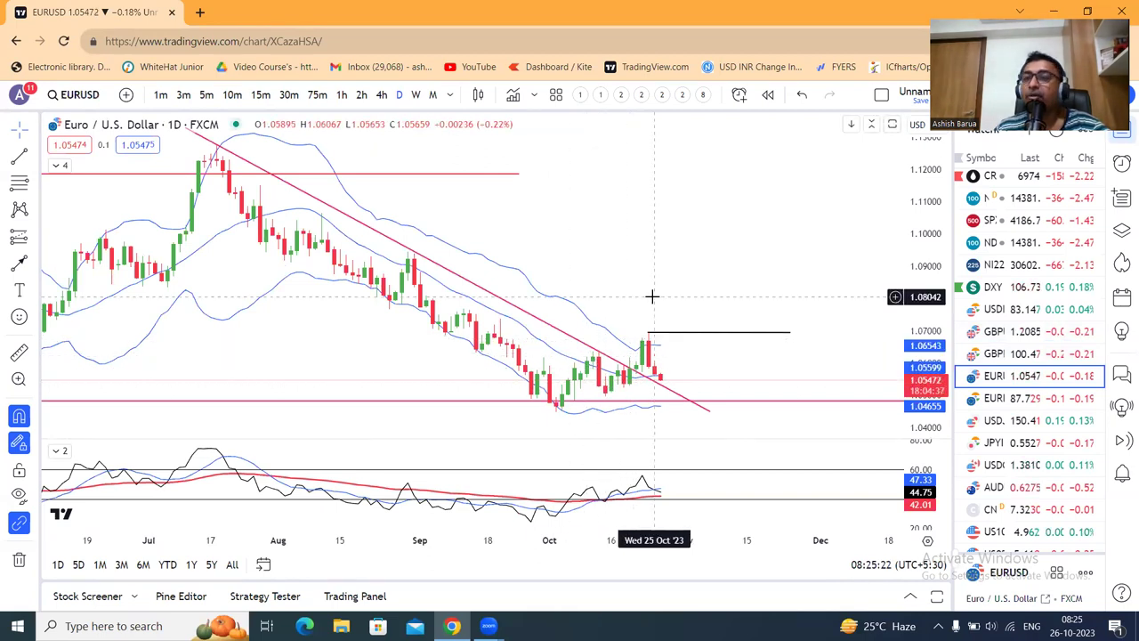
# Circle the mid-October lows on EURUSD in red with the Brush.
pyautogui.click(31, 259)
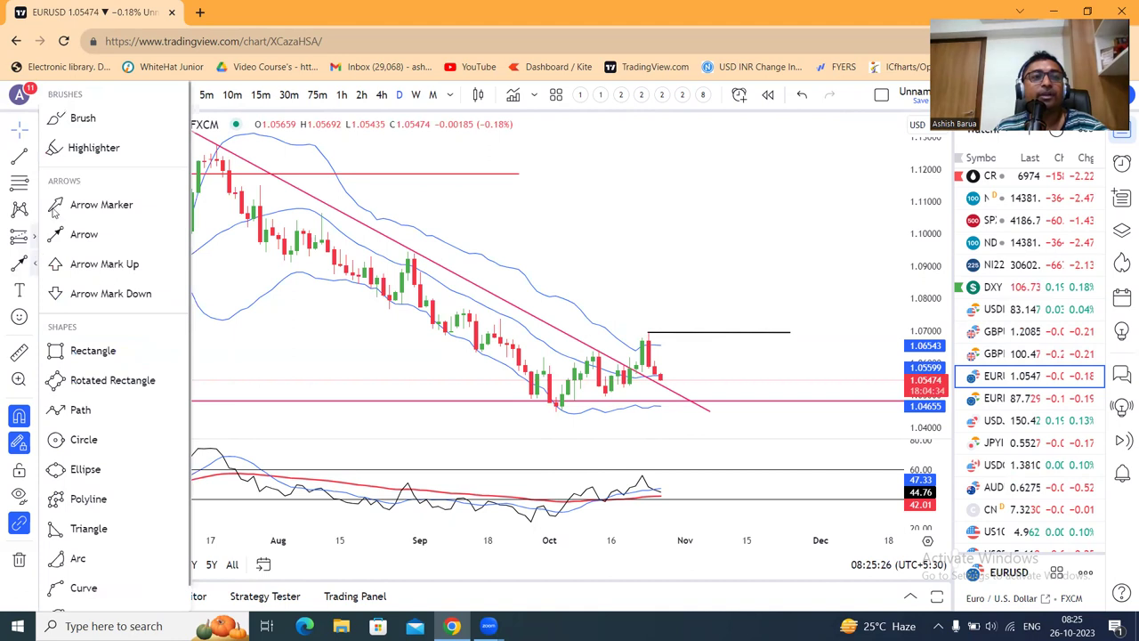
pyautogui.click(71, 117)
pyautogui.moveTo(593, 369)
pyautogui.mouseDown()
pyautogui.moveTo(597, 401)
pyautogui.moveTo(625, 392)
pyautogui.mouseUp()
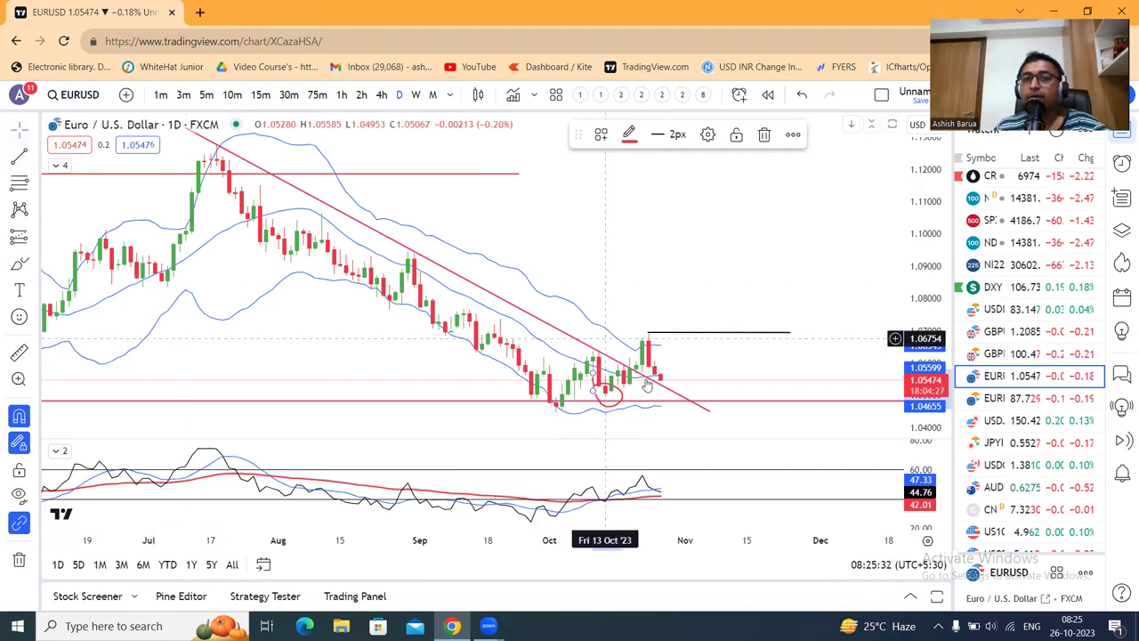
pyautogui.click(756, 373)
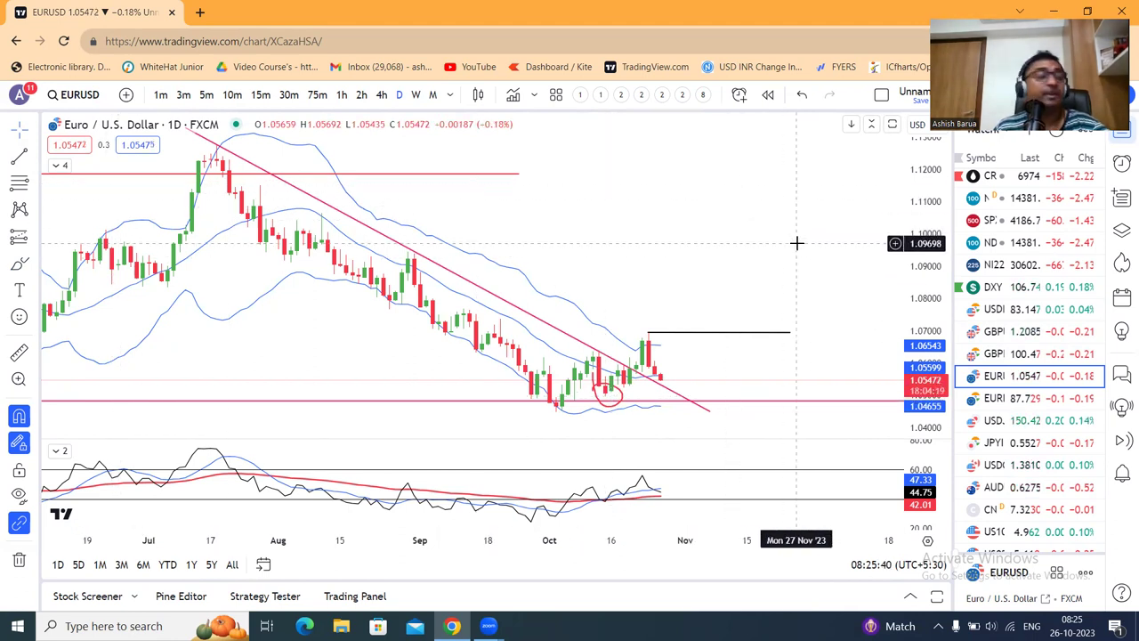
# Check the red circle on the EURINR chart, then move to USDJPY.
pyautogui.click(1043, 403)
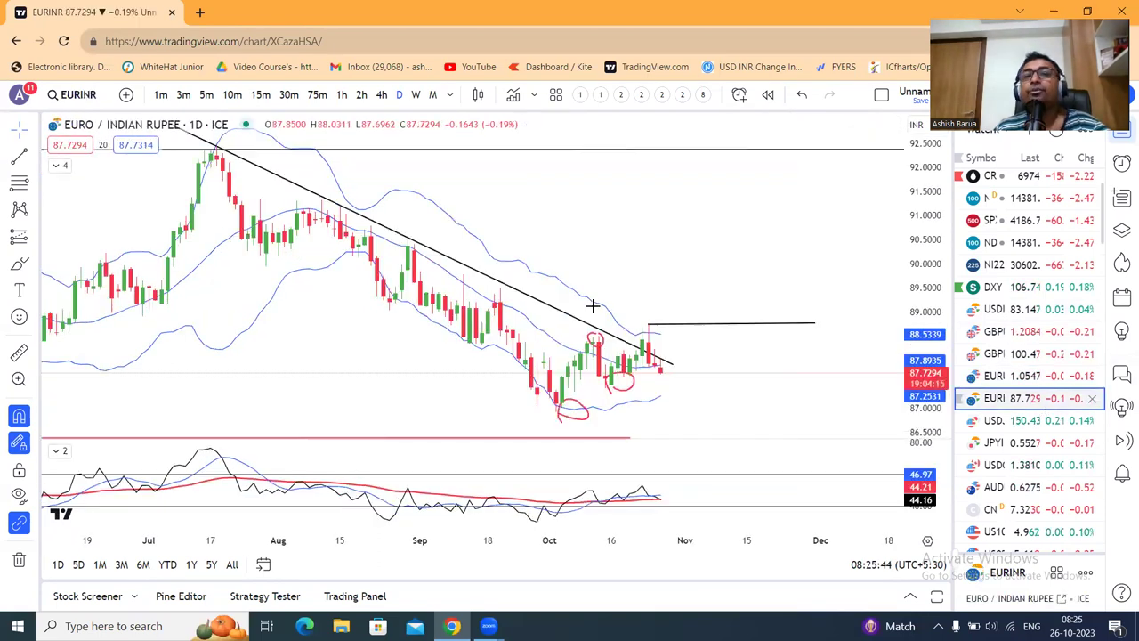
pyautogui.click(634, 383)
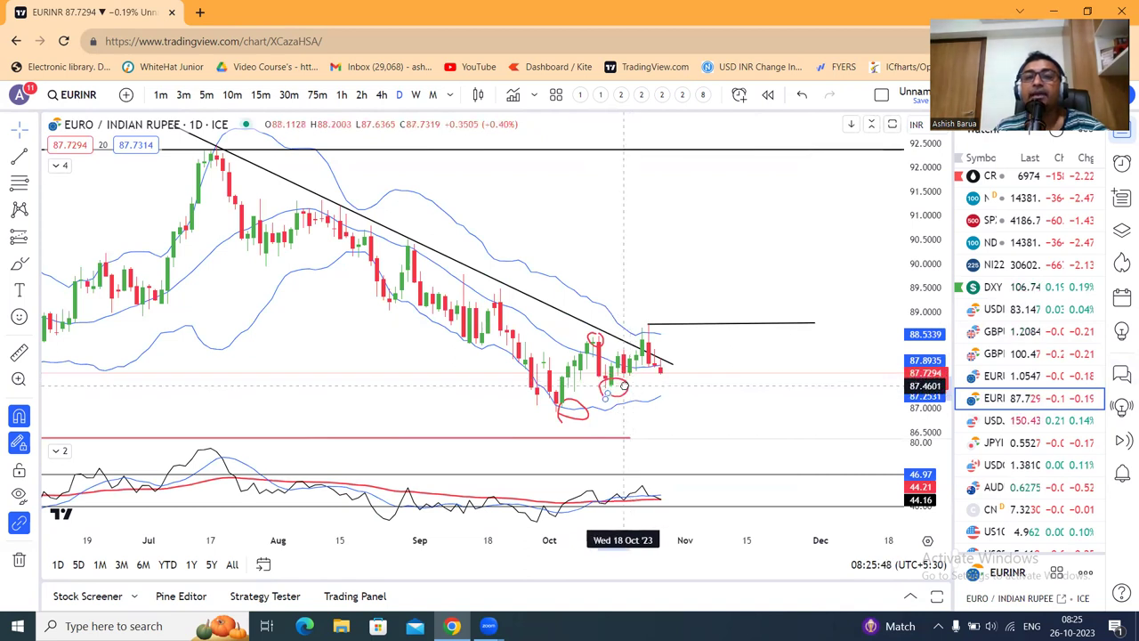
pyautogui.click(681, 285)
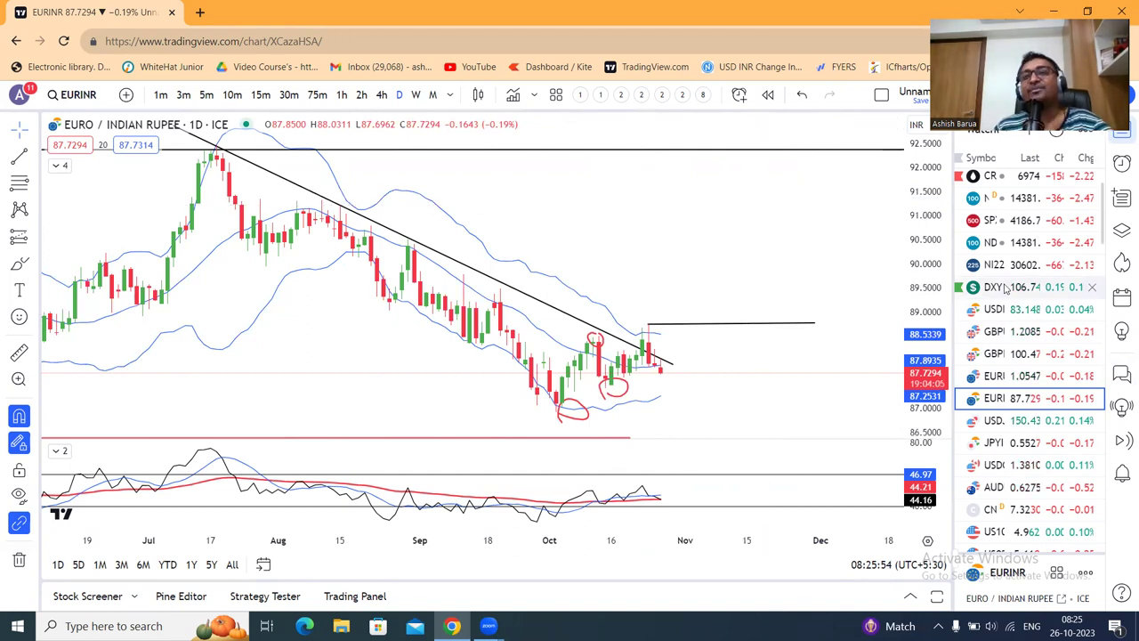
pyautogui.click(1033, 422)
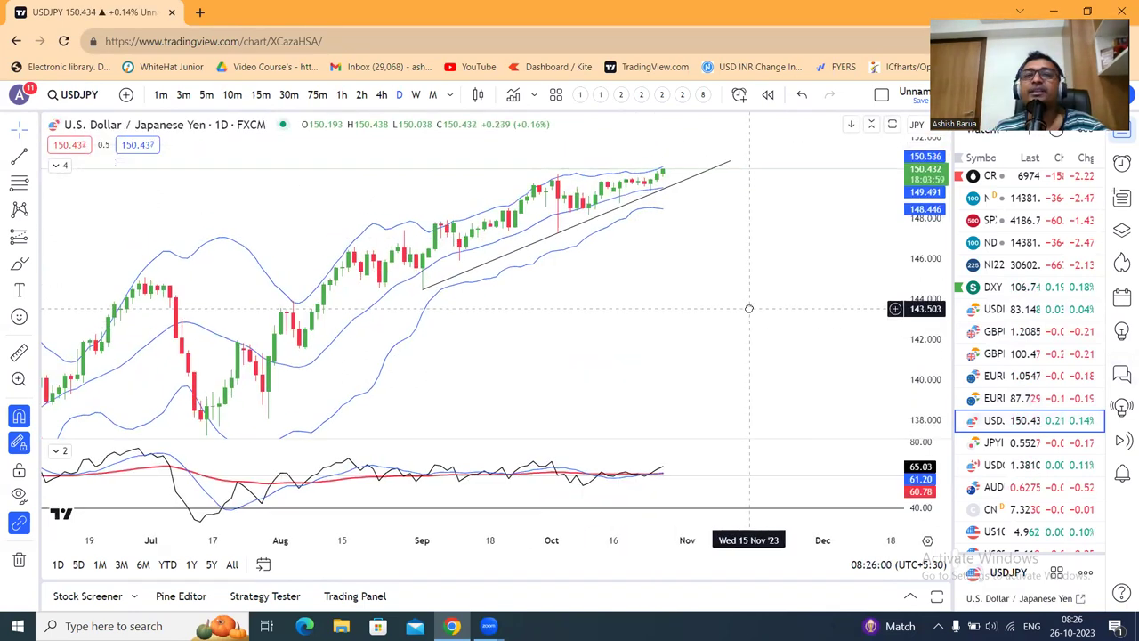
# Zoom out on USDJPY, then bring up the JPYINR daily chart.
pyautogui.scroll(-1, 704, 225)
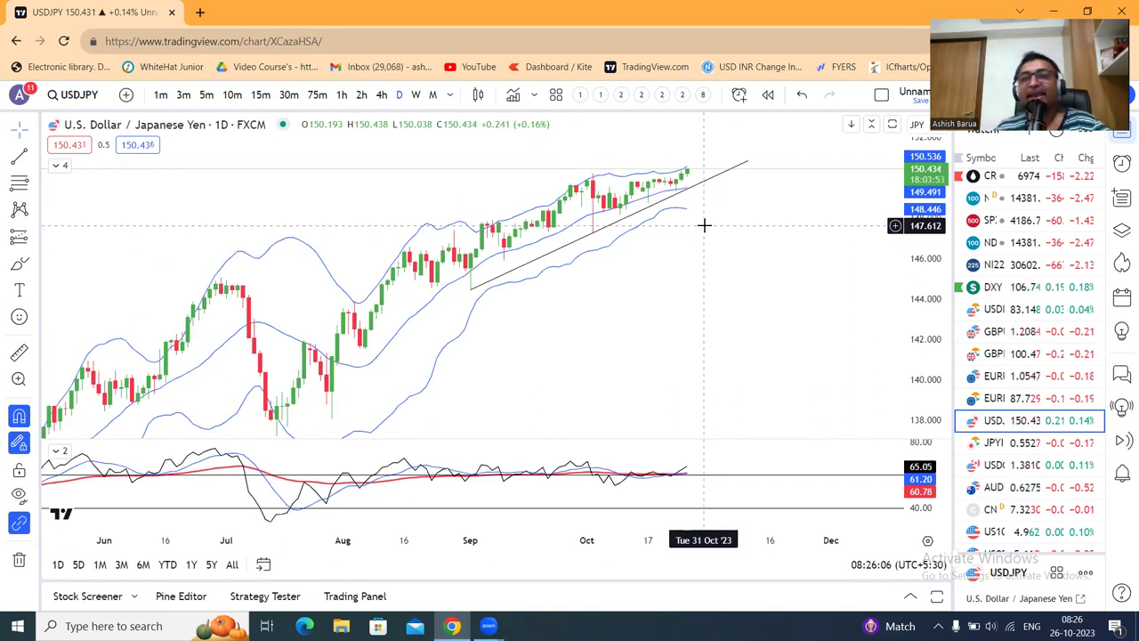
pyautogui.click(990, 444)
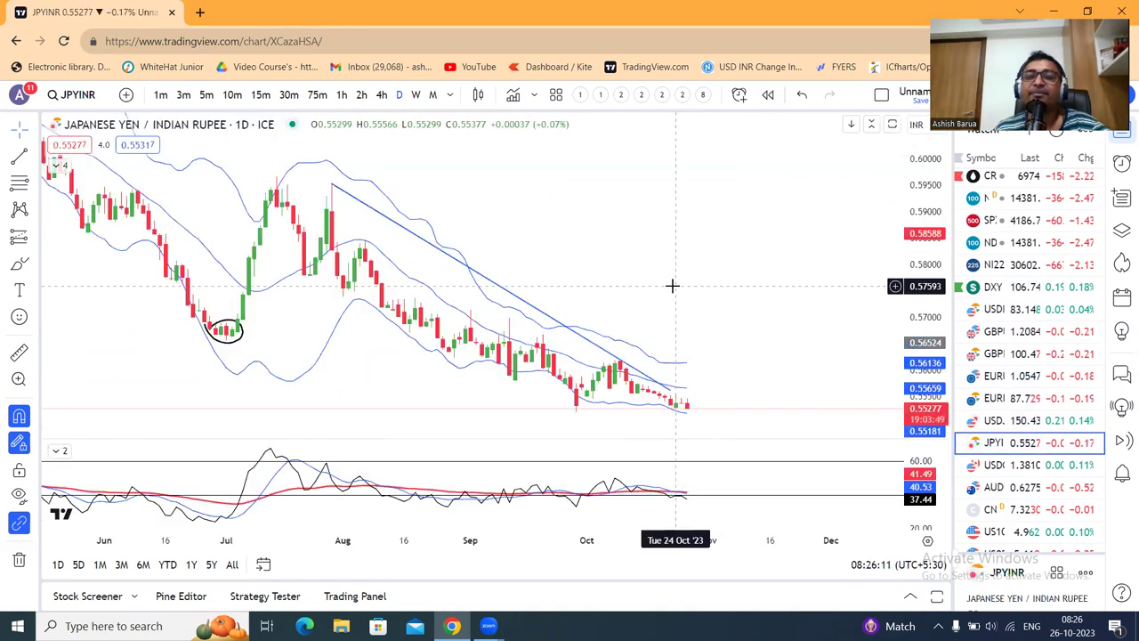